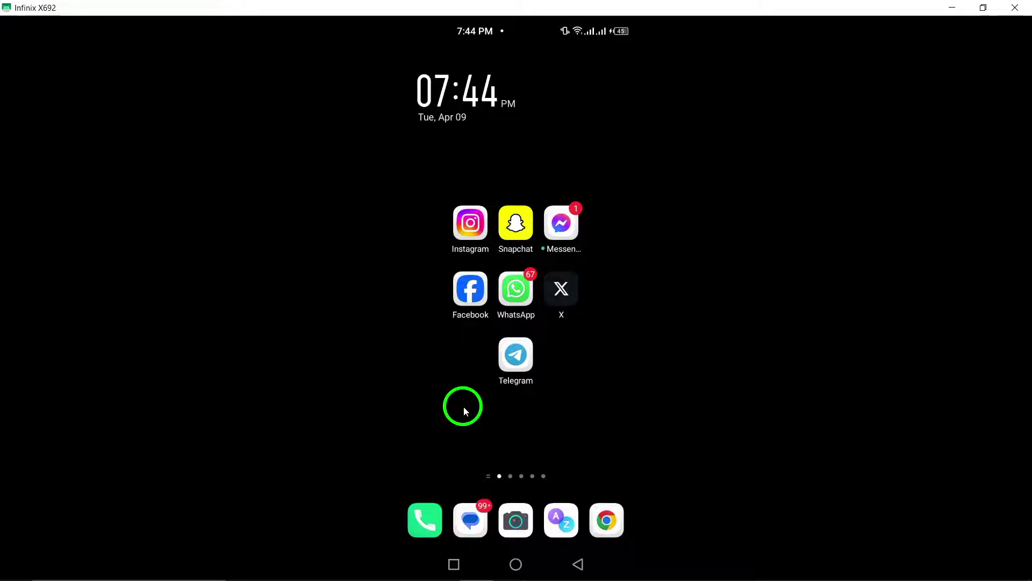
Launch Instagram and open the Direct messages inbox from the feed's top-right icon
left_click(468, 230)
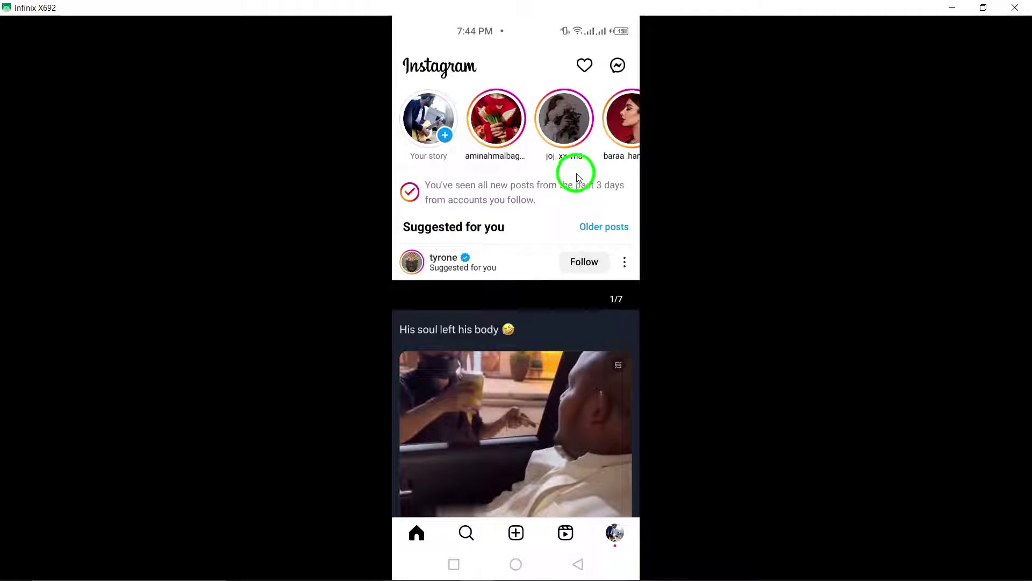
left_click(618, 67)
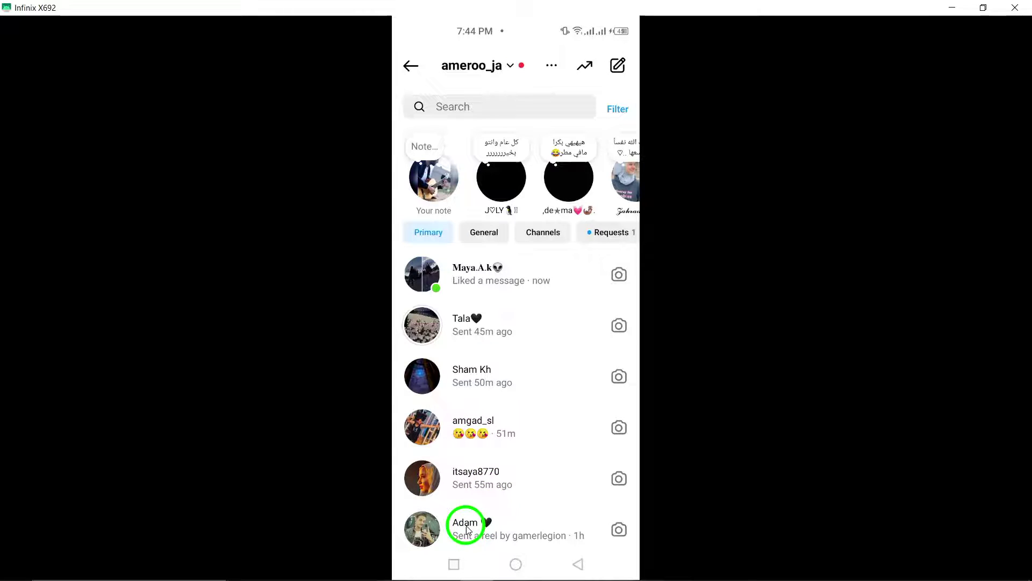
Open the New message screen from the inbox's pencil icon
left_click(619, 66)
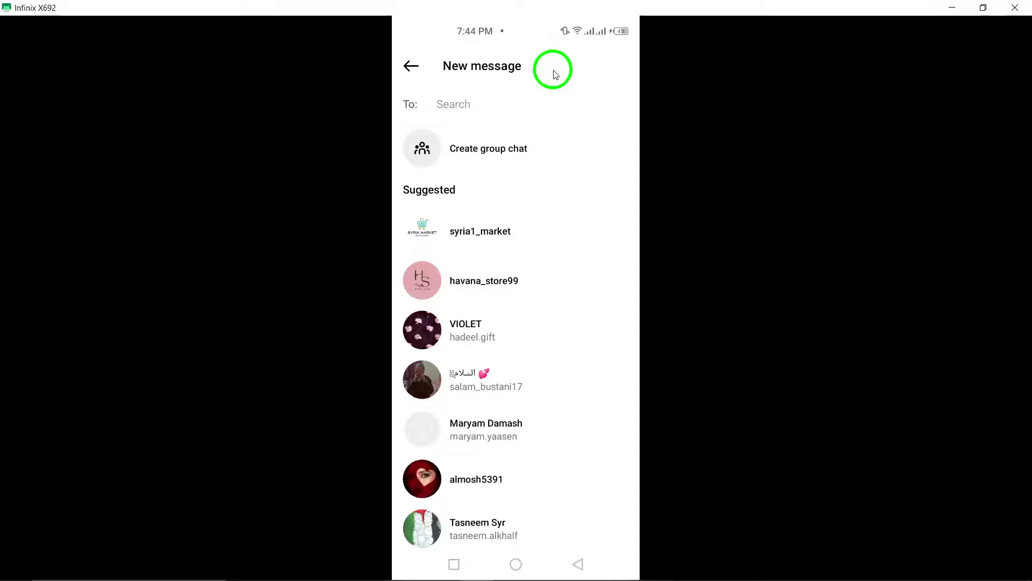
left_click(412, 68)
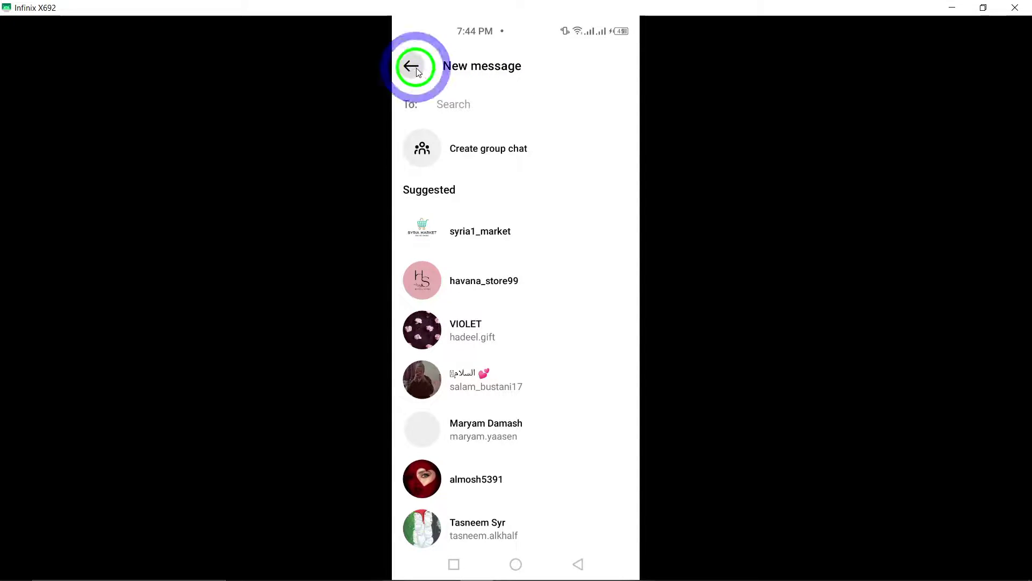
left_click(617, 66)
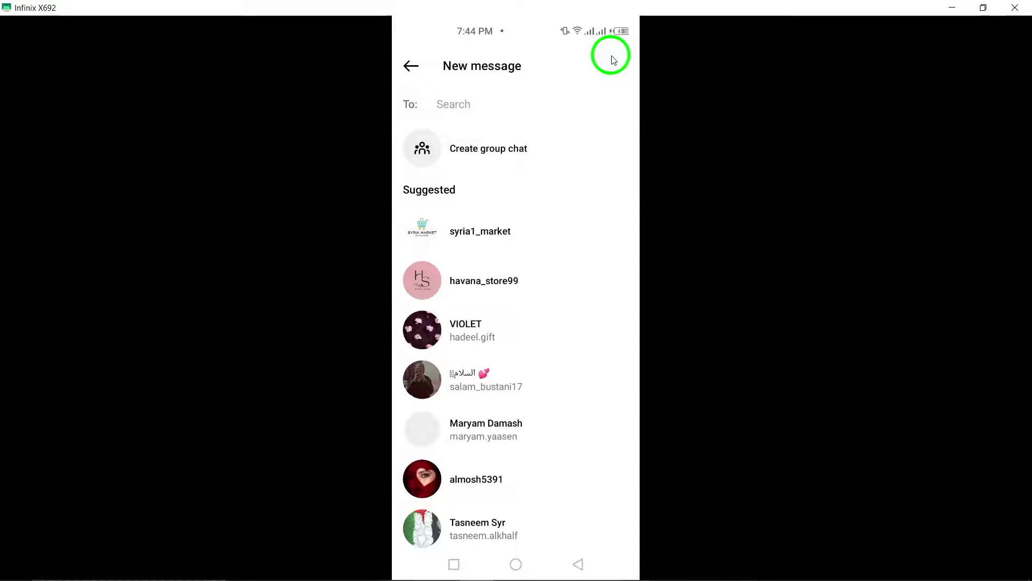
Browse the suggested recipients, then go back to the Android home screen
left_click(622, 69)
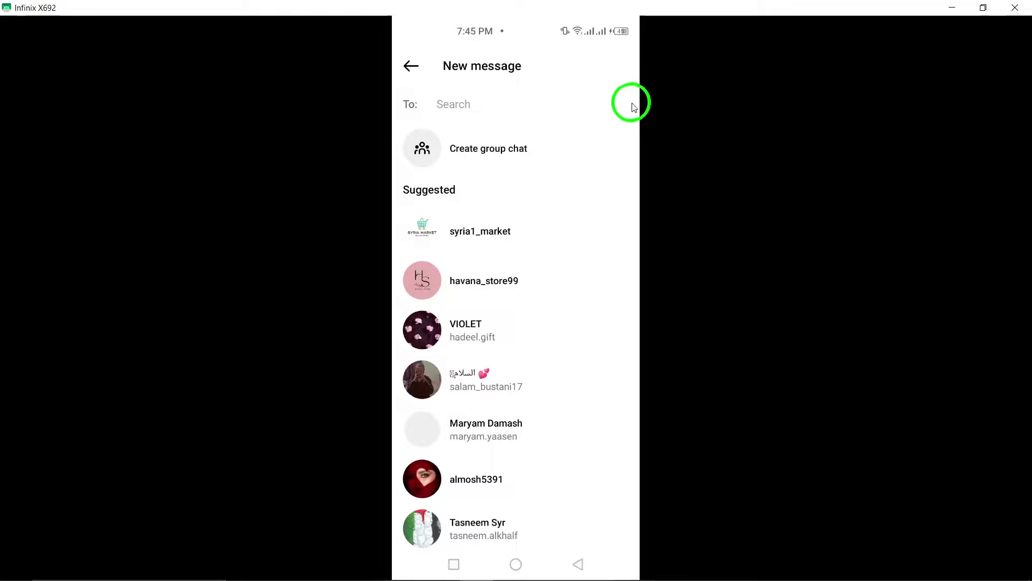
left_click(573, 103)
left_click(562, 111)
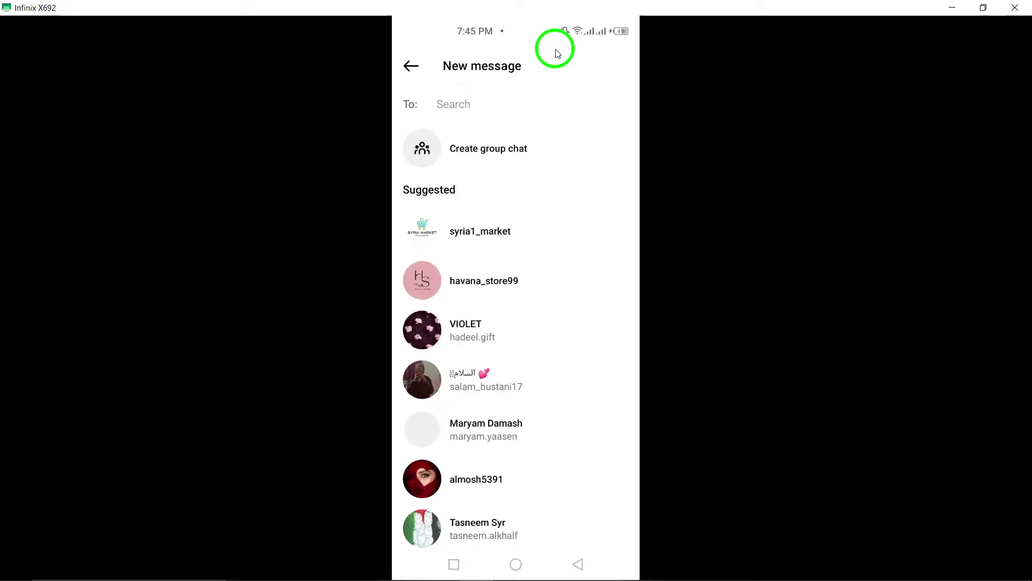
mouse_move(605, 215)
left_mouse_down()
mouse_move(567, 118)
mouse_move(530, 266)
left_mouse_up()
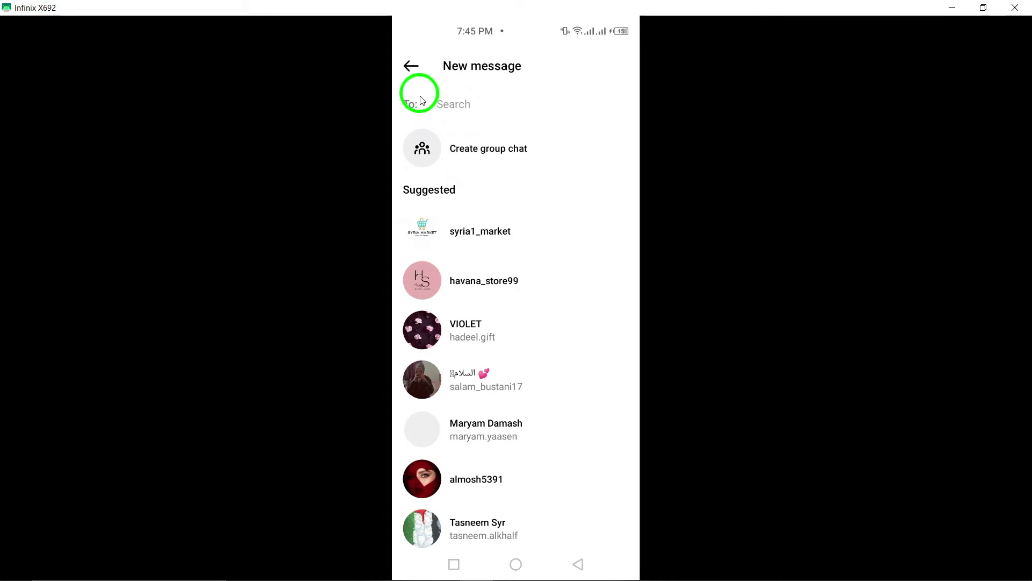
left_click(516, 563)
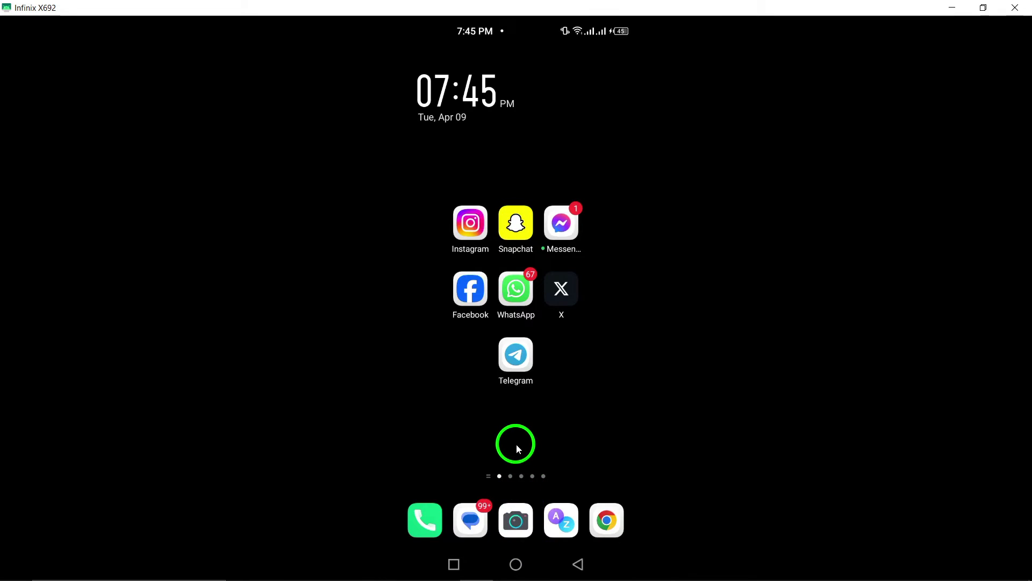